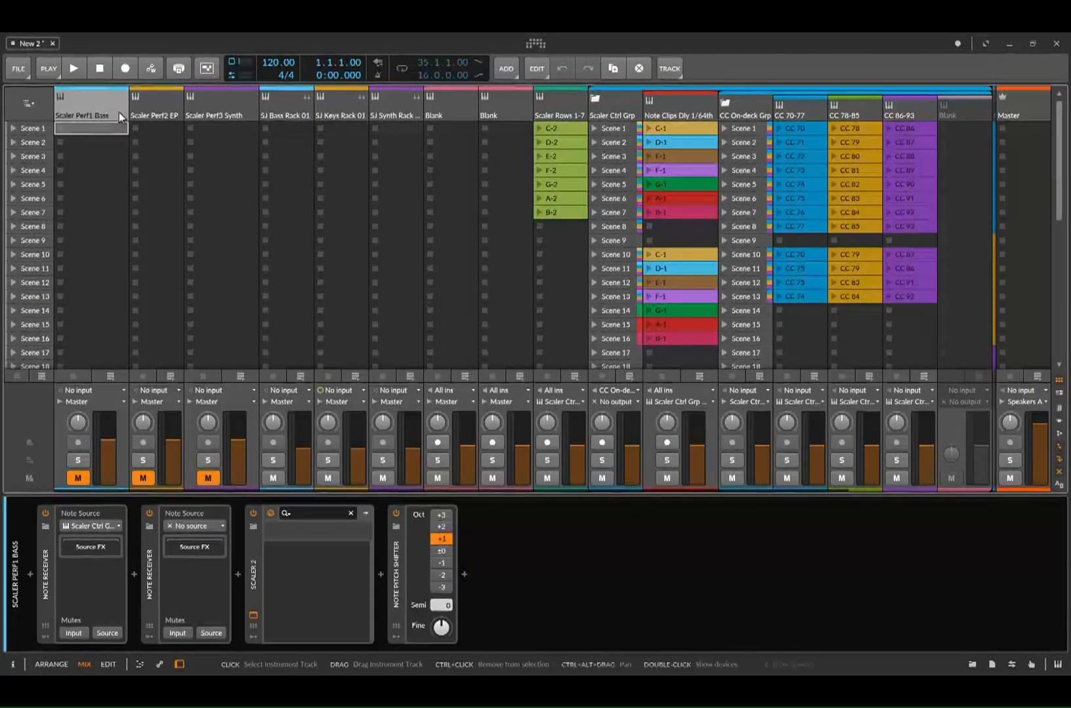
- Inspect the device chains of the Scaler Perf2 EP, Scaler Perf3 Synth and Scaler Perf1 Bass tracks
click(145, 116)
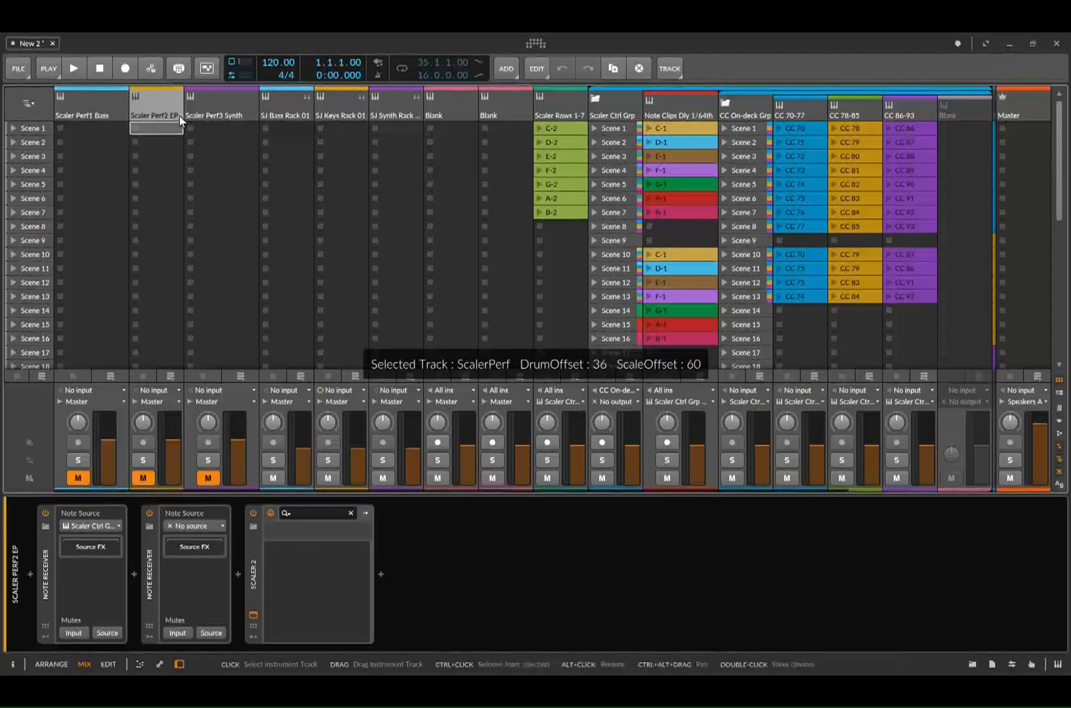
click(241, 106)
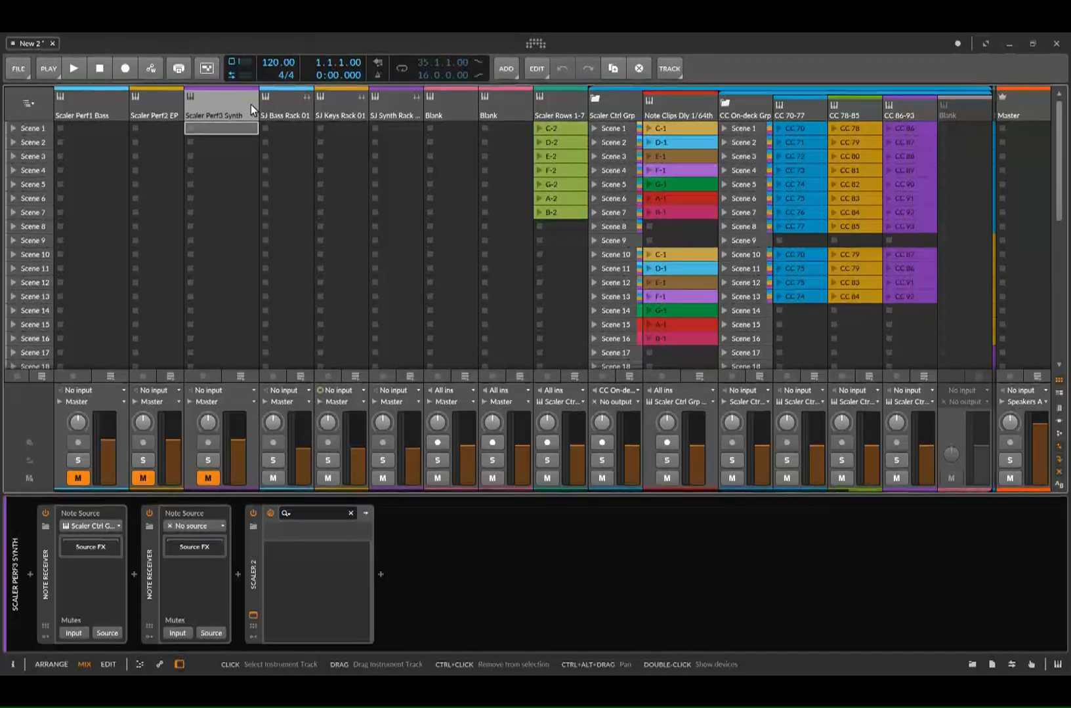
click(113, 109)
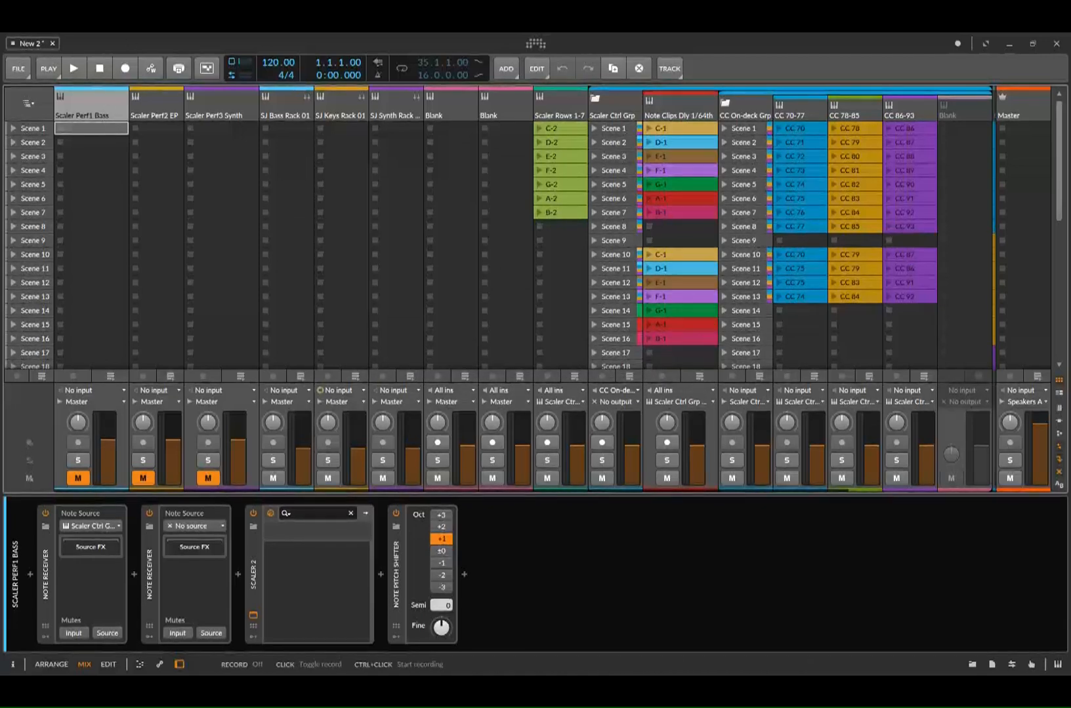
- Review the full list of command mappings in the Scaler Perf1 Bass track's Scaler 2 plugin and close the plugin
drag(172, 32, 284, 144)
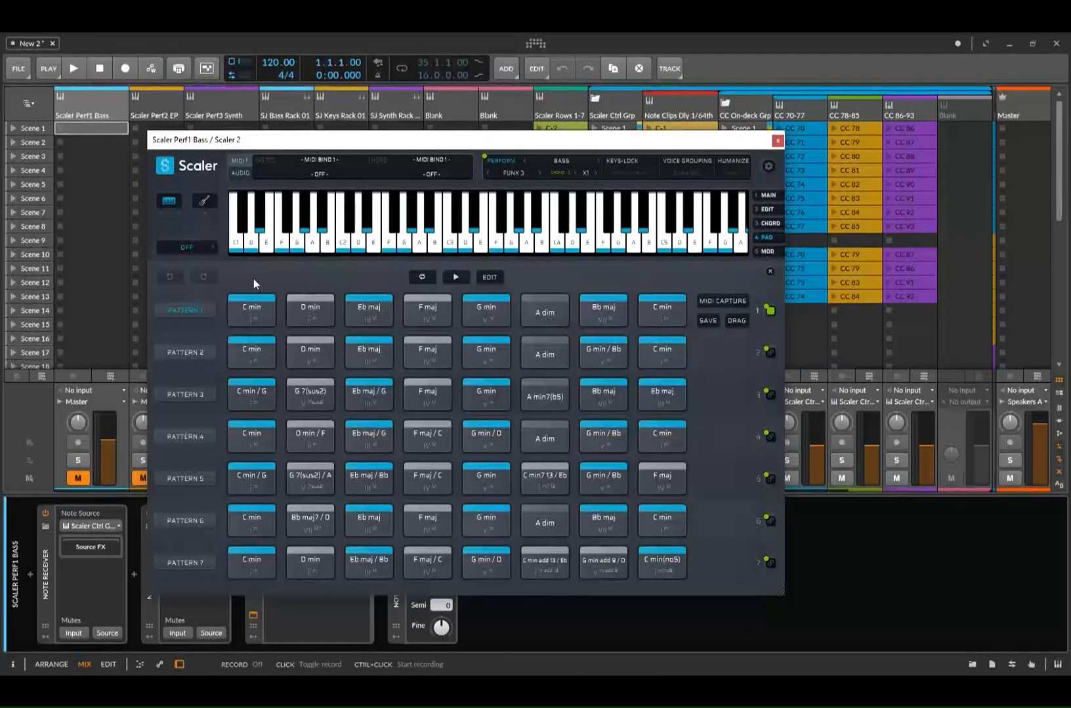
click(377, 239)
click(488, 211)
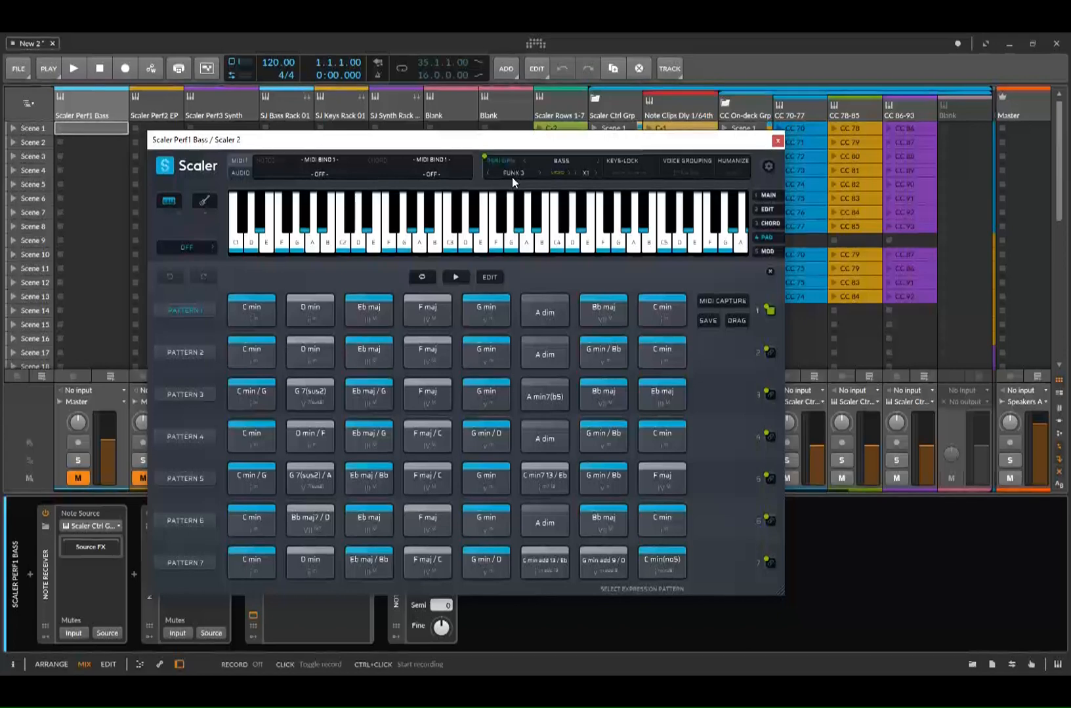
click(767, 167)
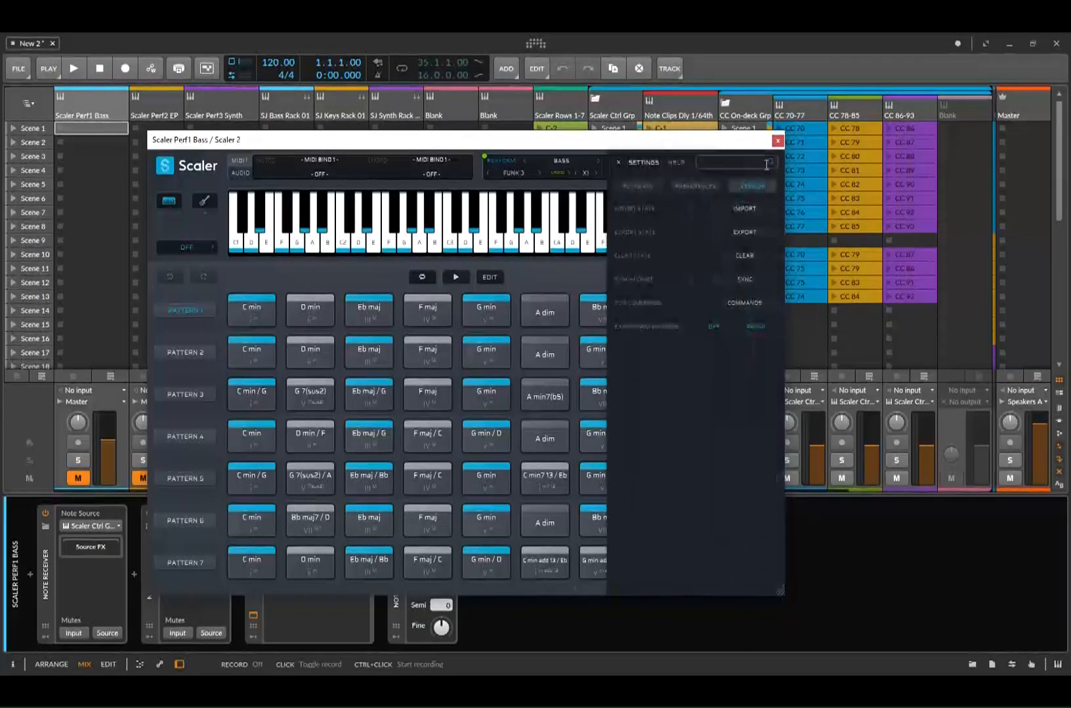
click(758, 305)
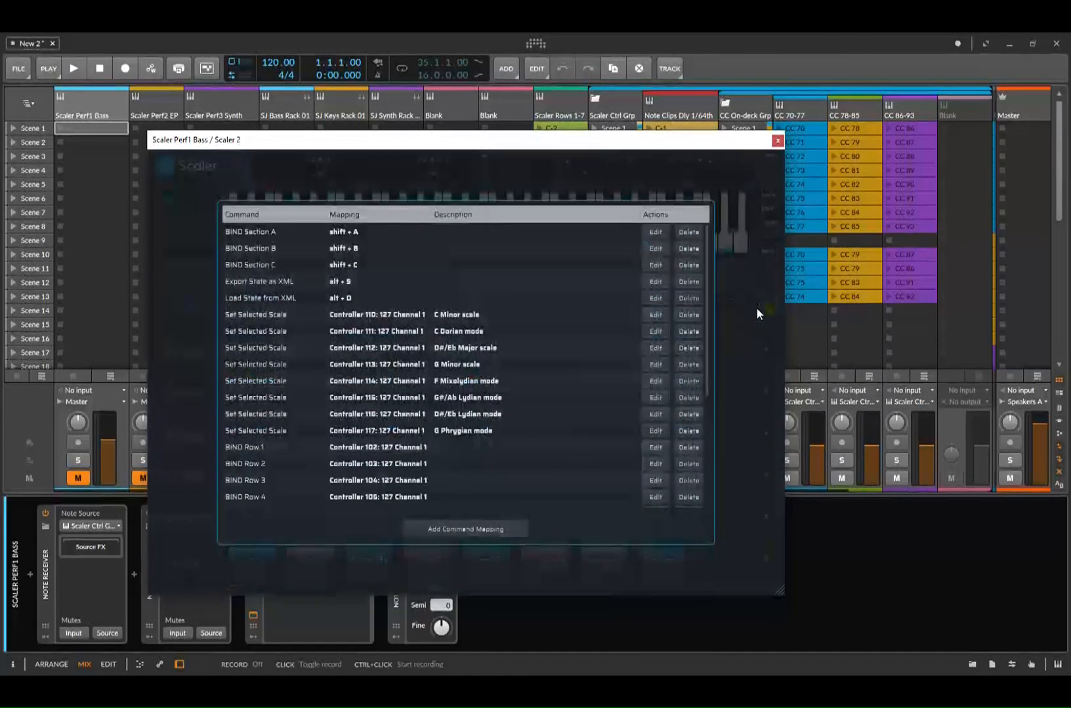
scroll(464, 424, down, 5)
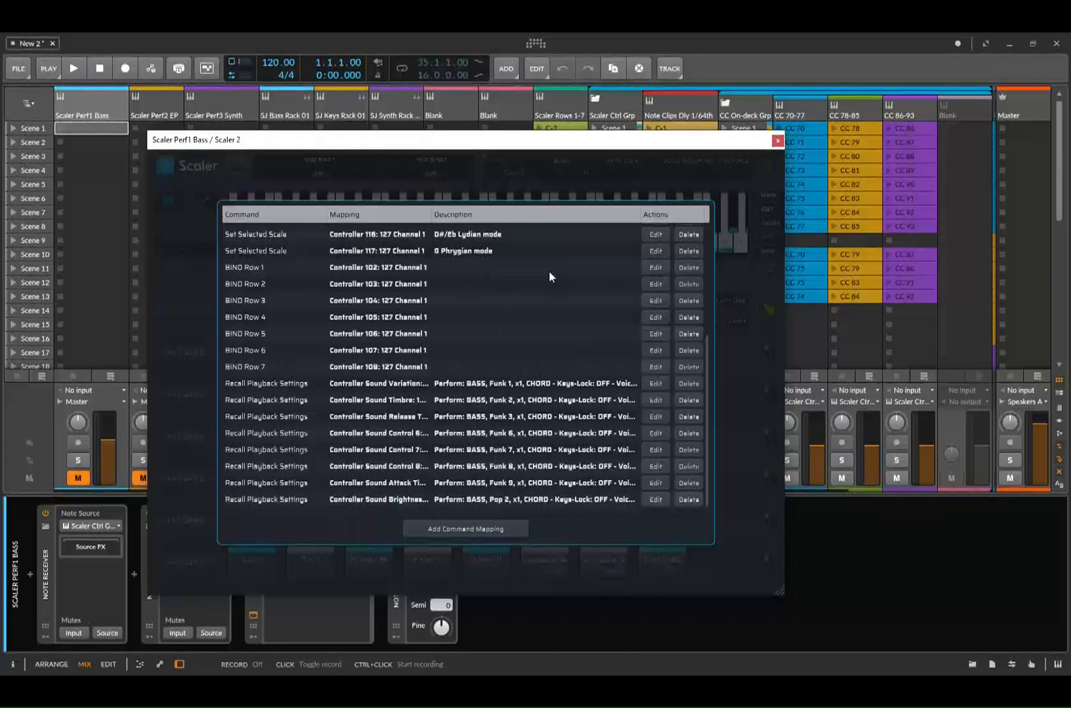
key(Escape)
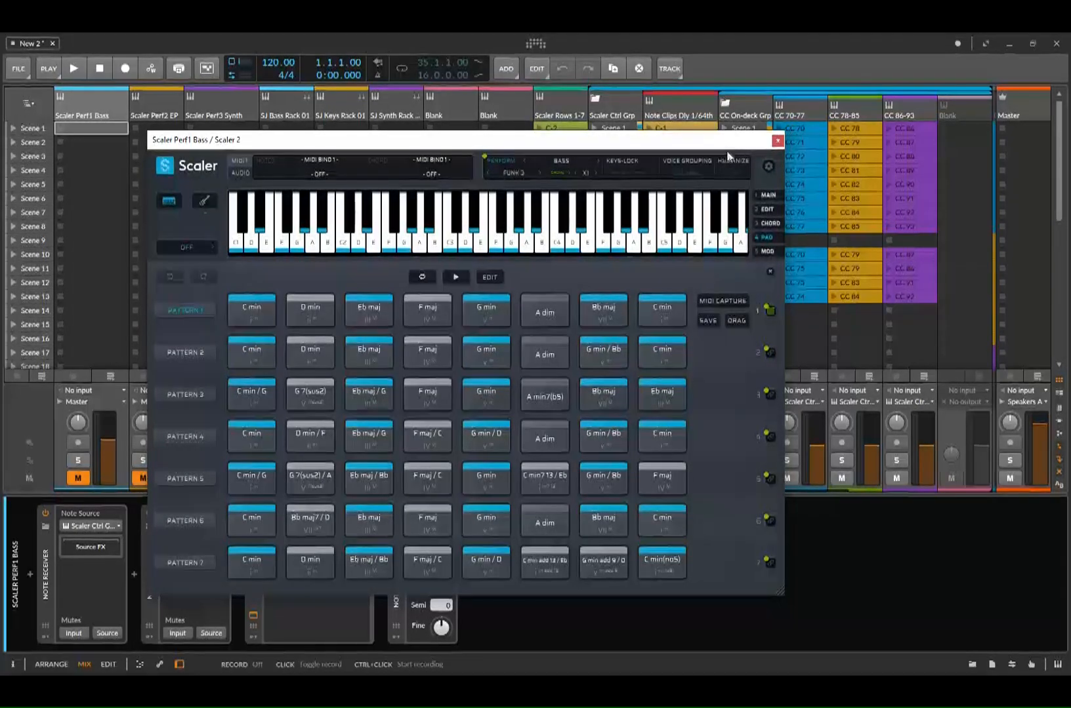
click(776, 140)
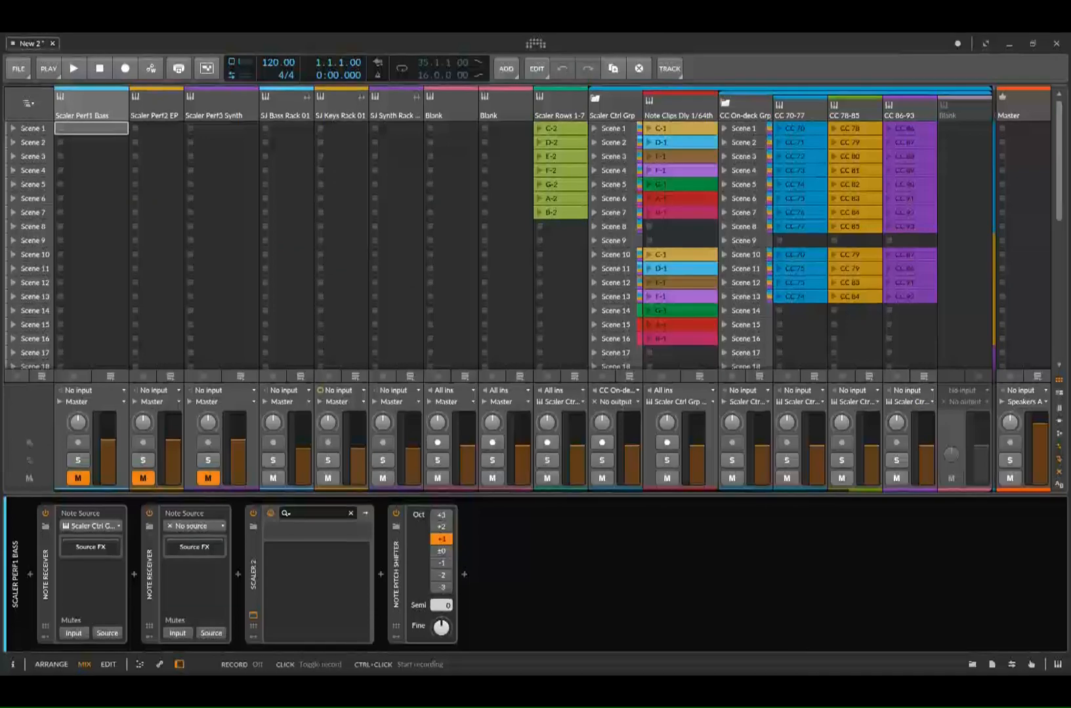
- Review the session command mappings in the Scaler Perf2 EP track's Scaler 2, down to the Recall Playback Settings entries
drag(785, 33, 765, 139)
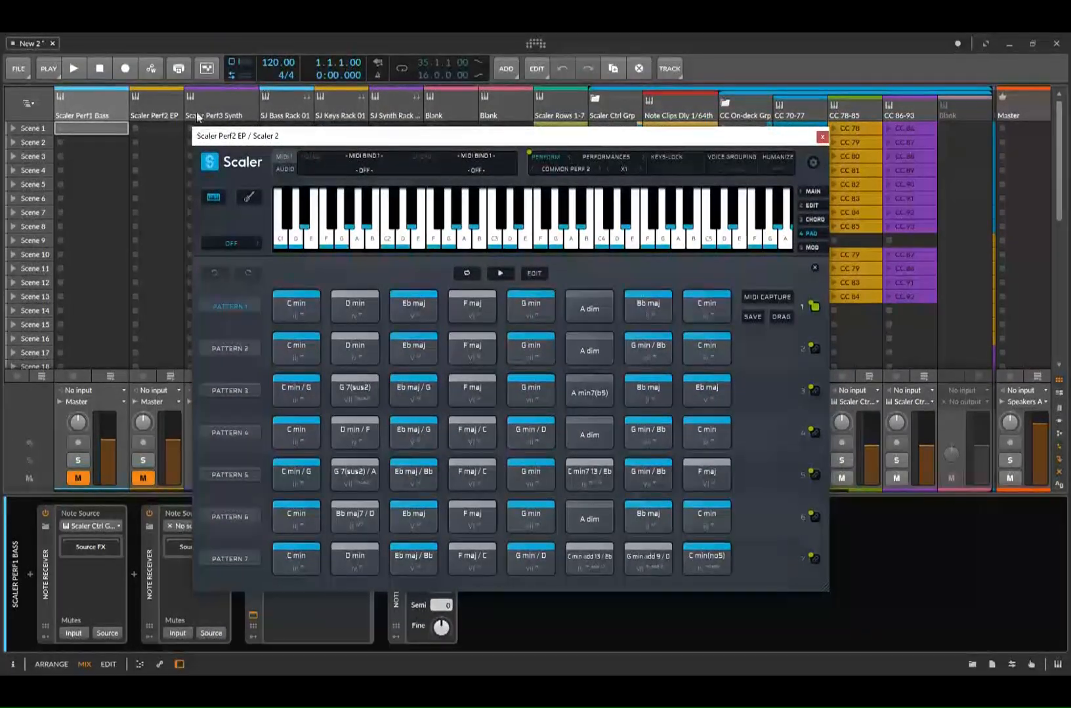
click(814, 163)
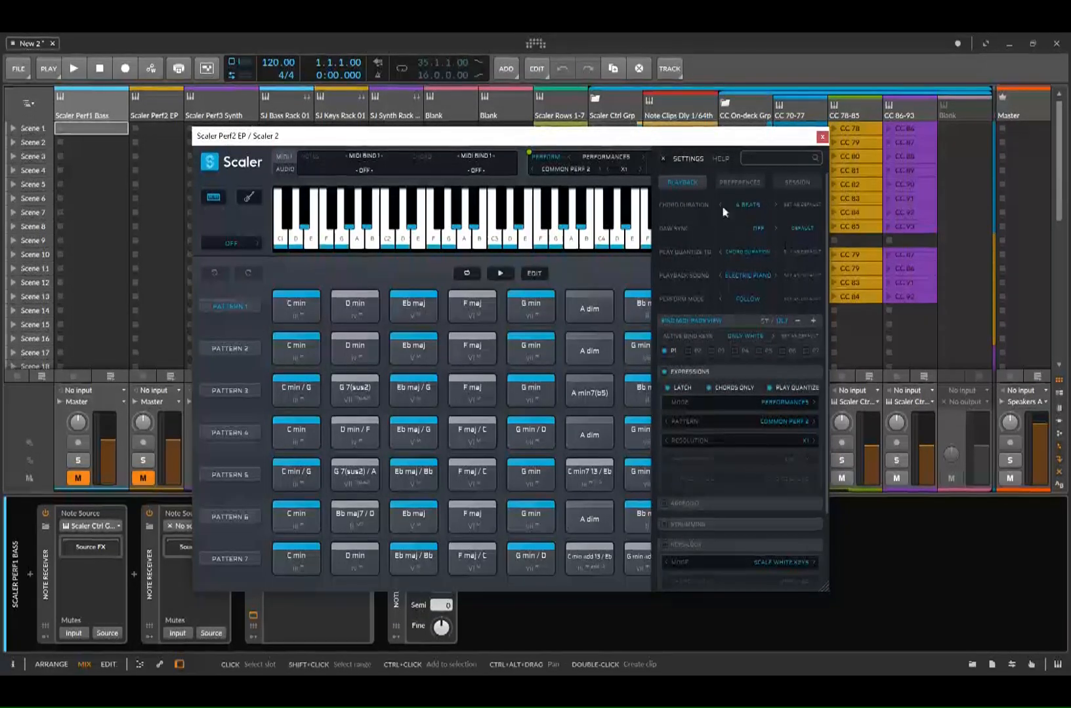
click(787, 181)
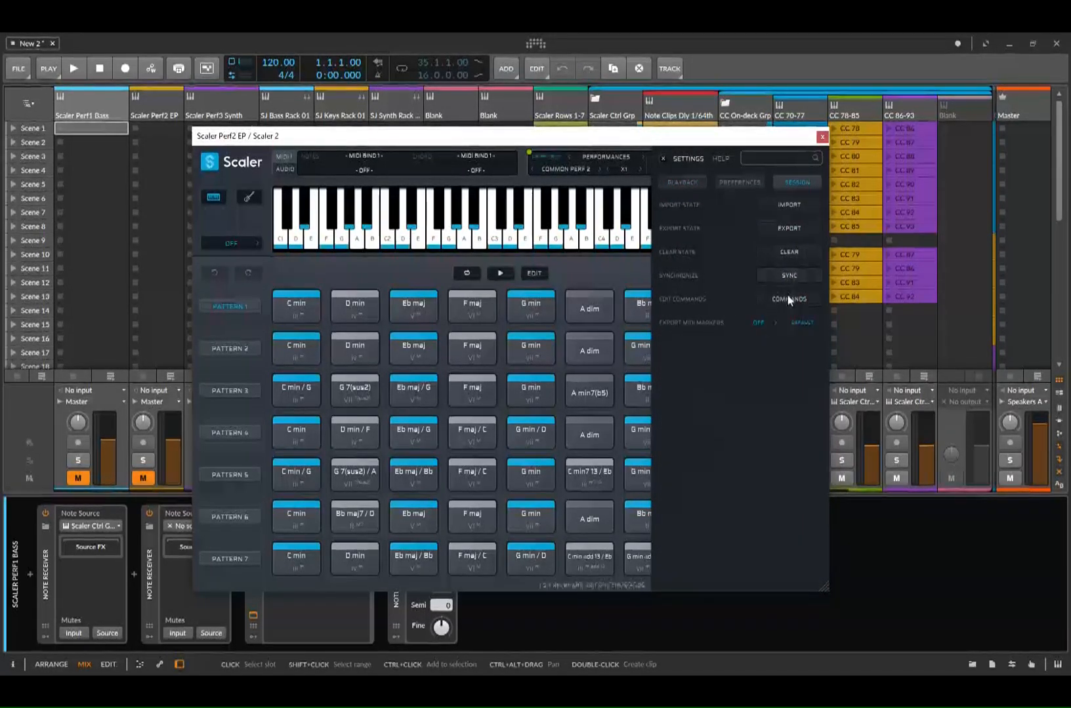
click(788, 299)
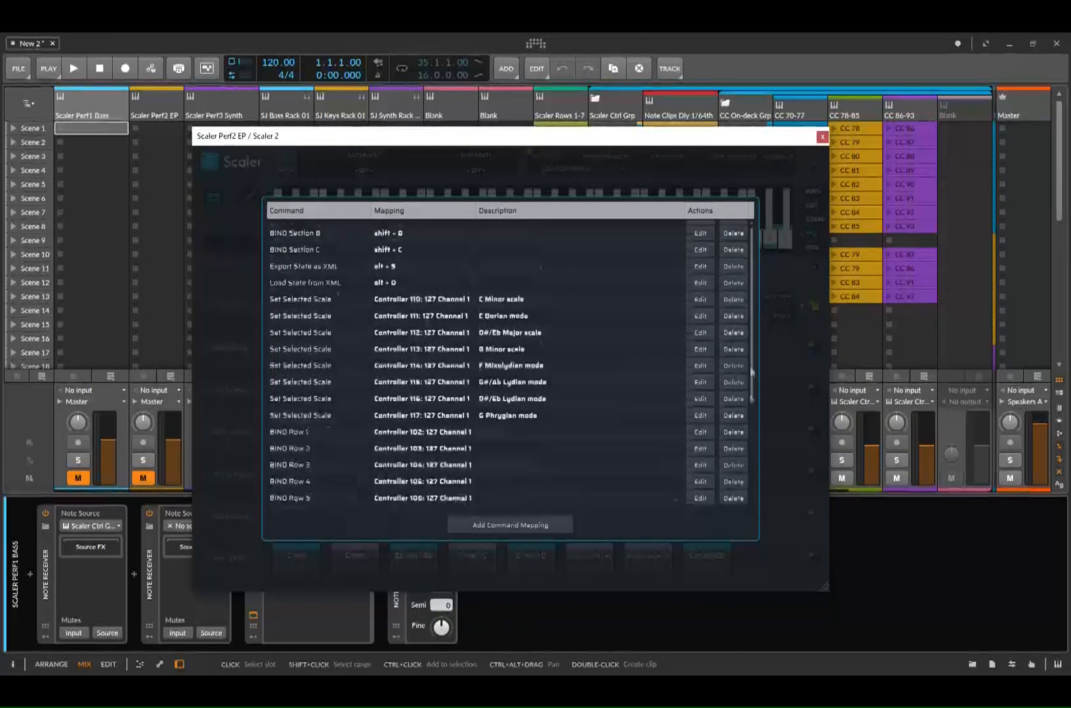
scroll(743, 489, down, 4)
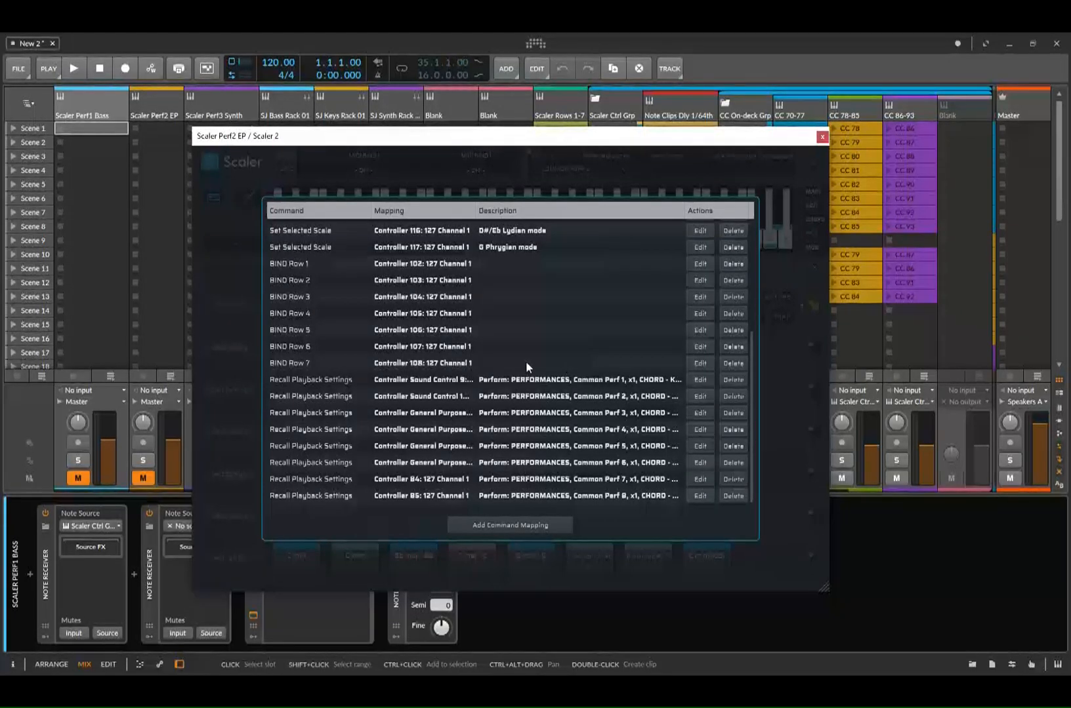
key(Escape)
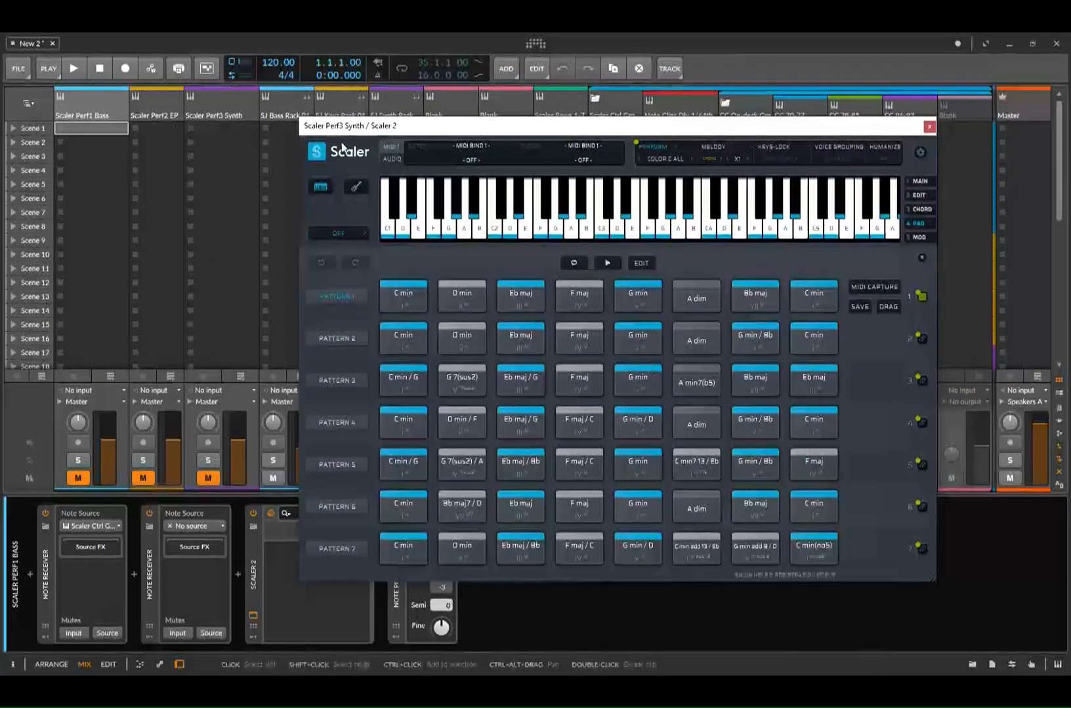
- Review the session command mappings in the Scaler Perf3 Synth track's Scaler 2 and close the plugin
click(920, 152)
click(903, 172)
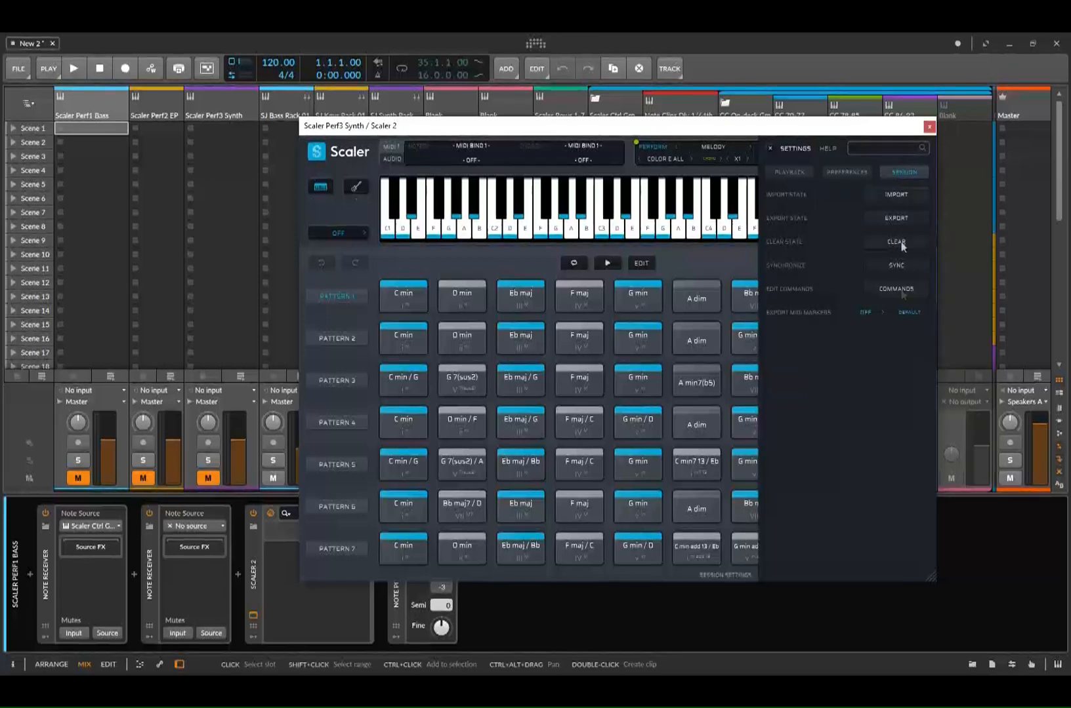
click(897, 290)
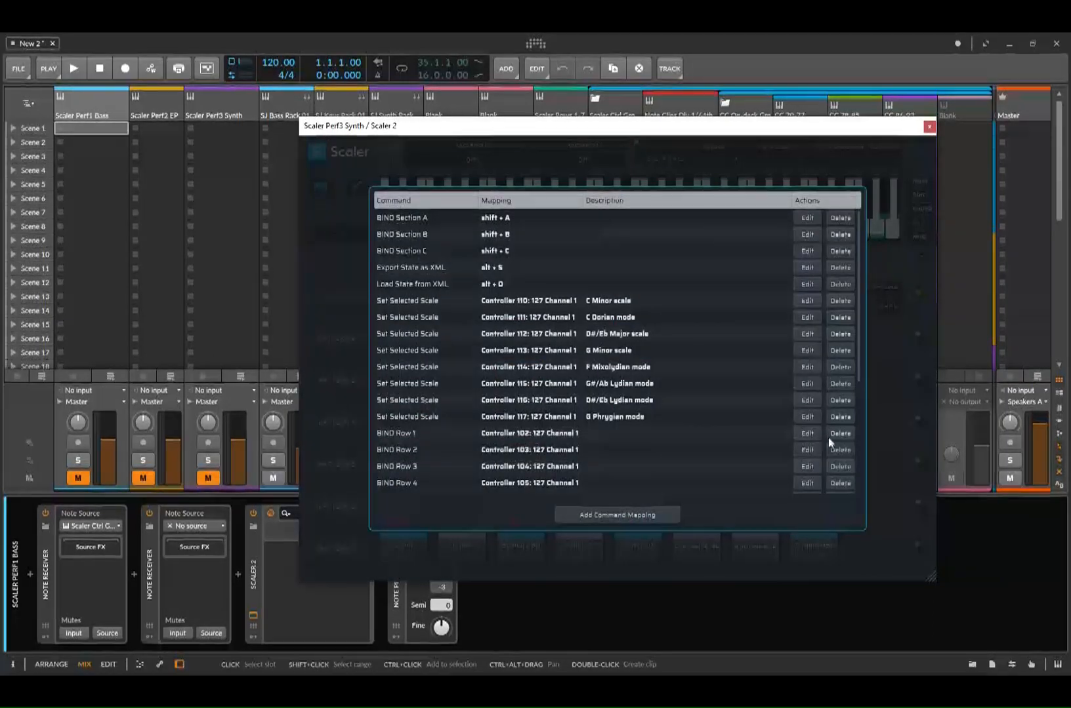
drag(860, 301, 860, 503)
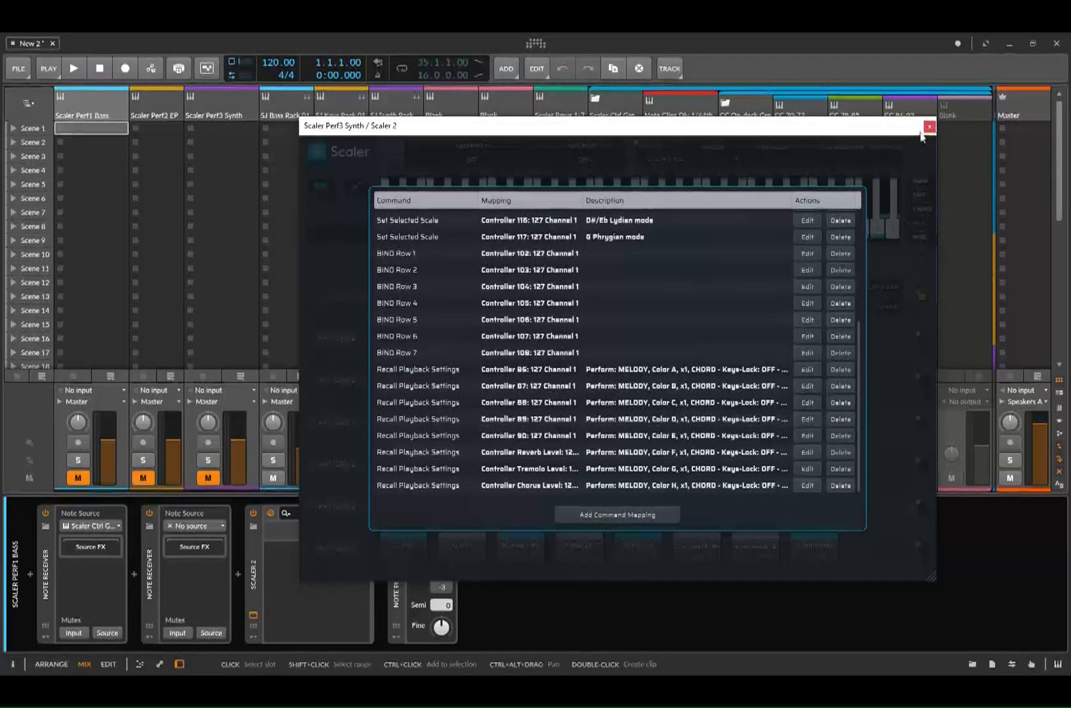
click(918, 137)
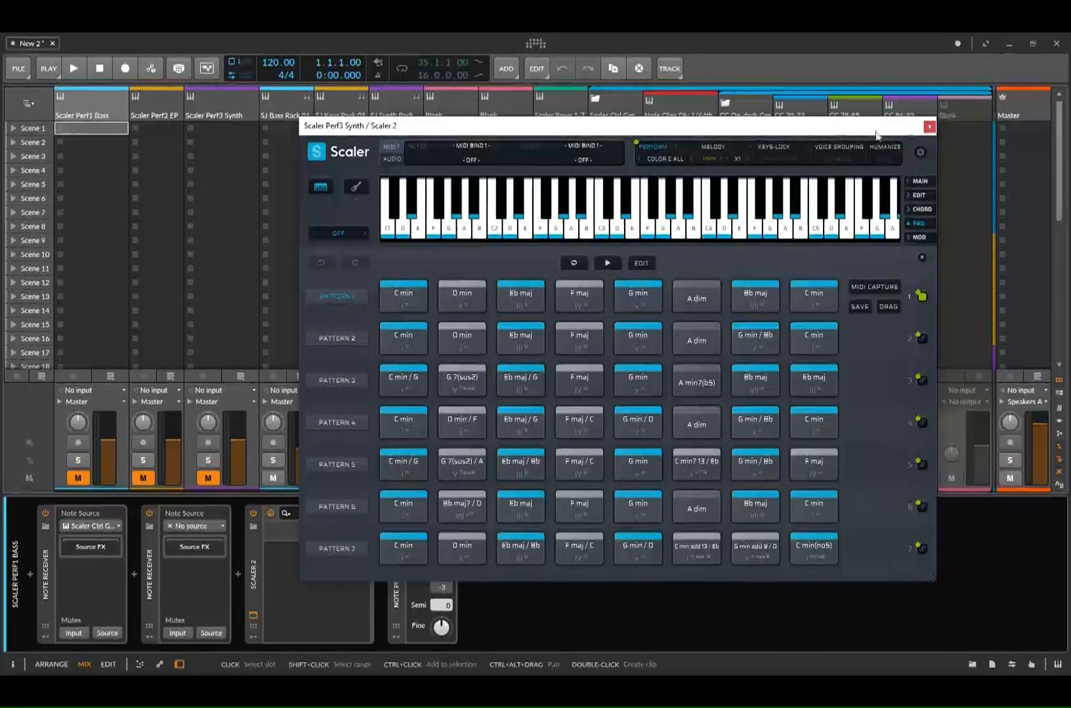
click(929, 126)
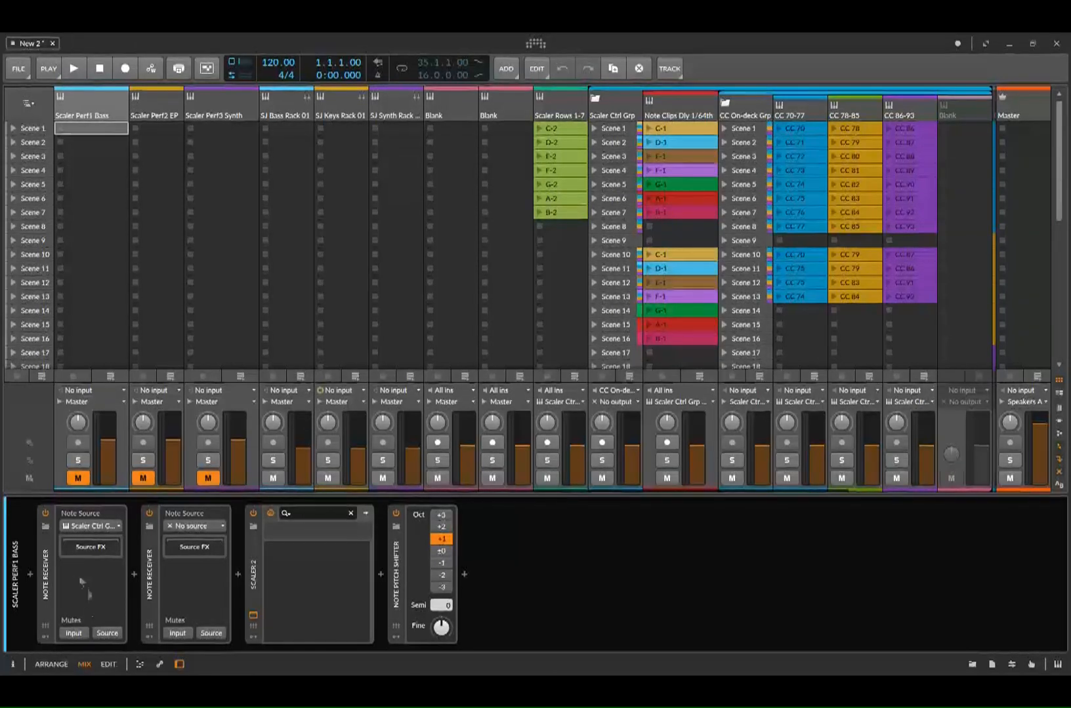
- Compare the Note Receiver sources on the Scaler Perf2 EP, Perf3 Synth and Perf1 Bass tracks
click(164, 116)
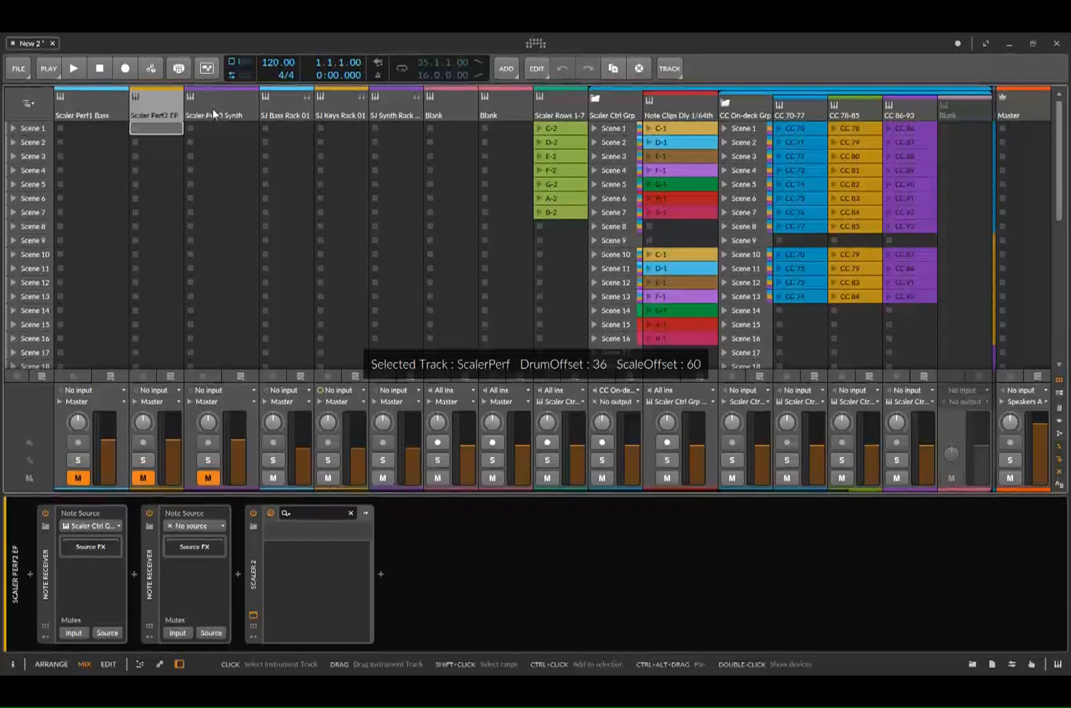
click(196, 113)
click(164, 113)
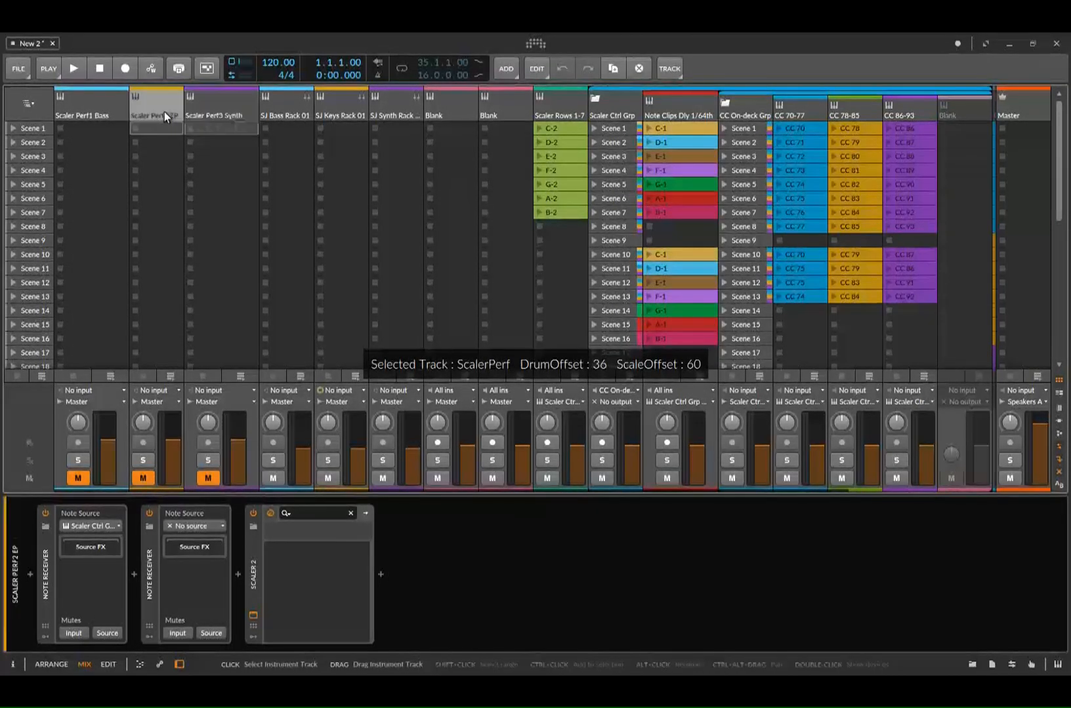
click(98, 113)
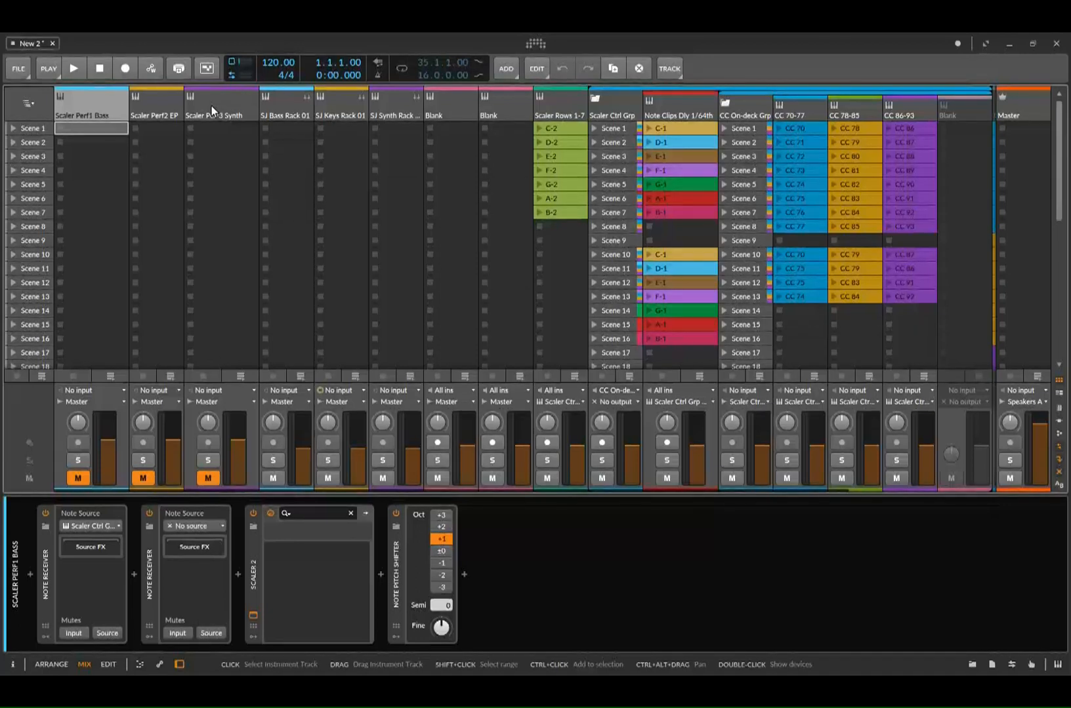
- Check the Note Receiver sources and devices of the SJ Bass Rack 01, SJ Keys Rack 01 and SJ Synth Rack tracks
click(276, 111)
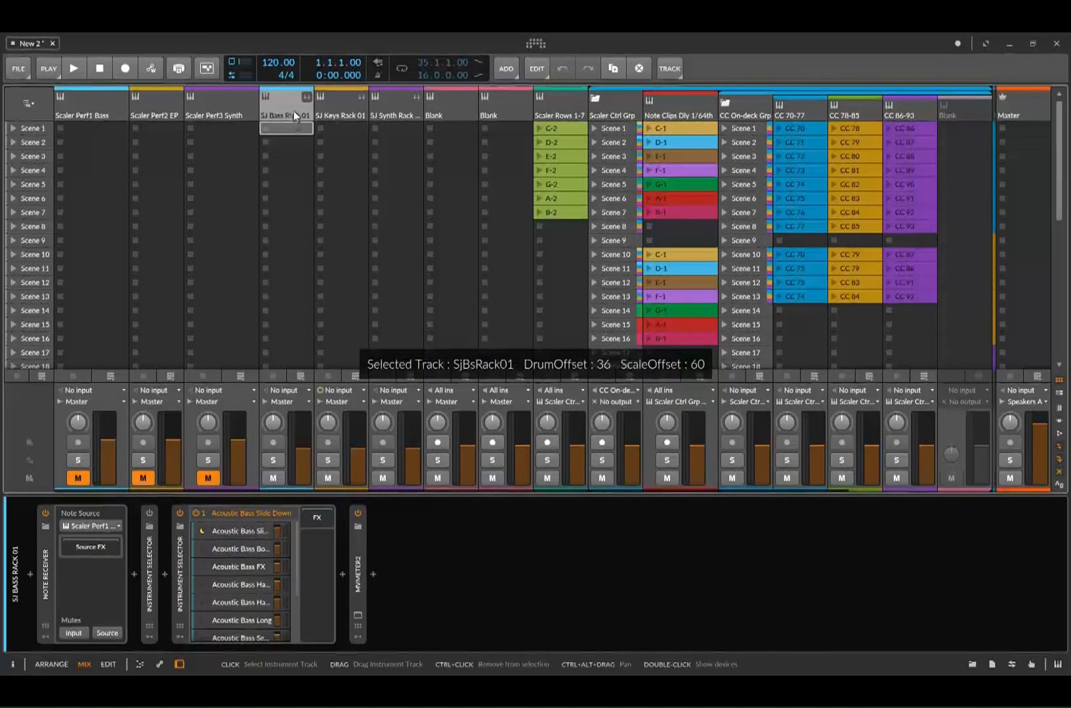
click(332, 116)
click(386, 116)
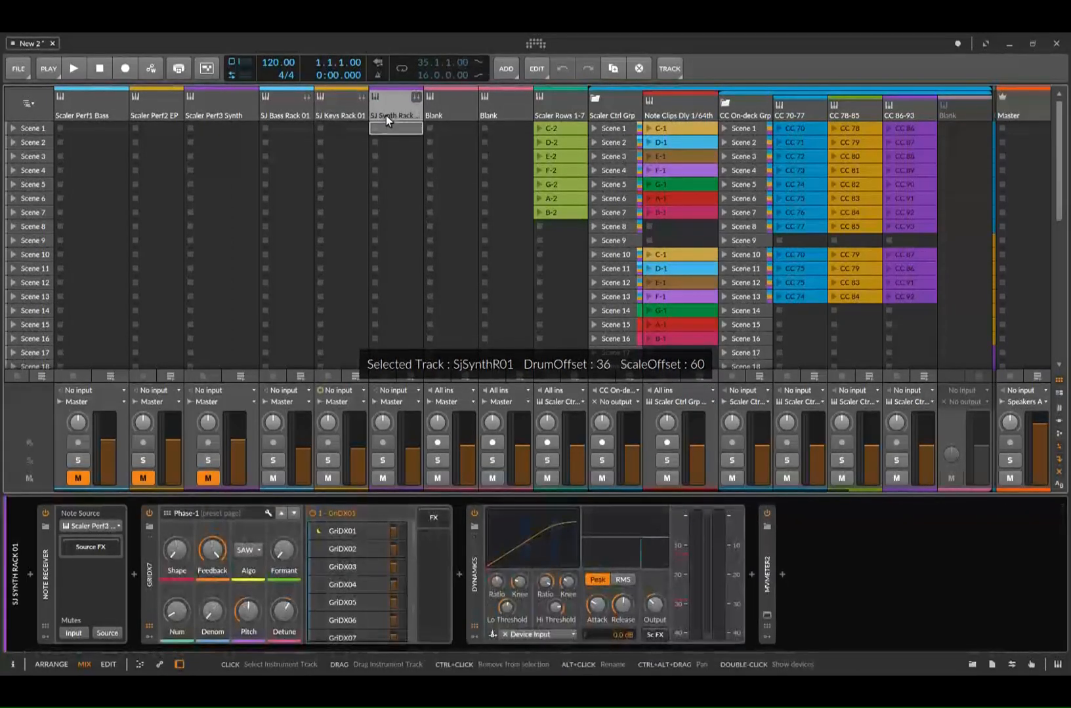
- Examine the list of bass instruments in SJ Bass Rack 01's Instrument Selector
click(294, 114)
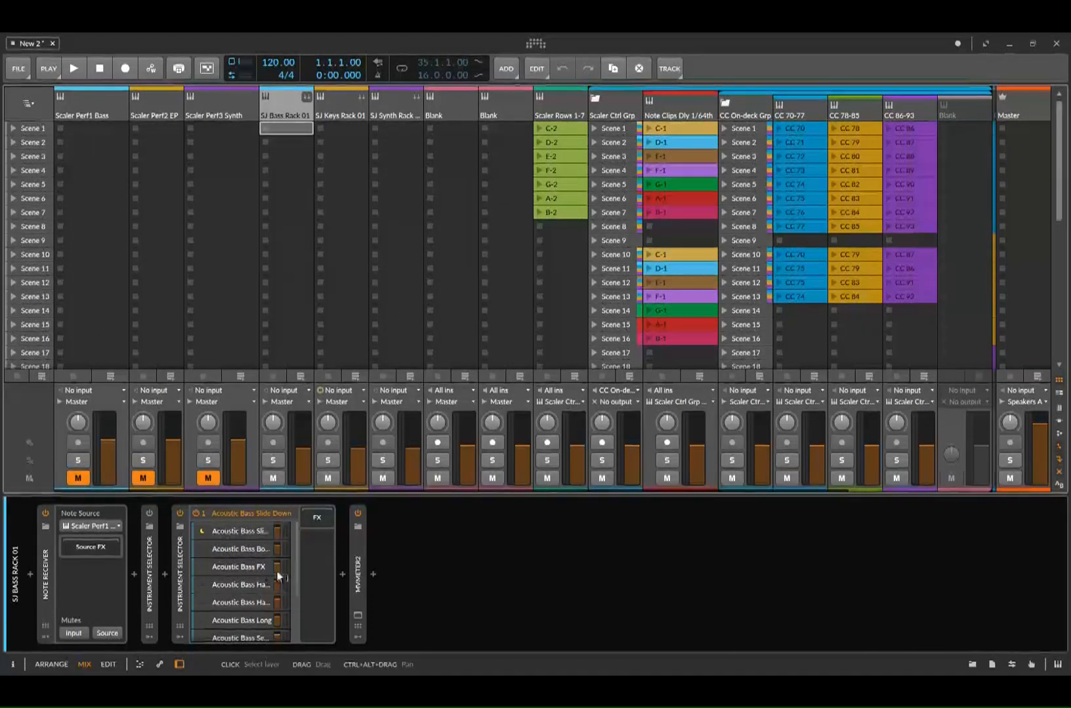
mouse_move(297, 557)
mouse_down()
mouse_move(292, 612)
mouse_move(300, 551)
mouse_up()
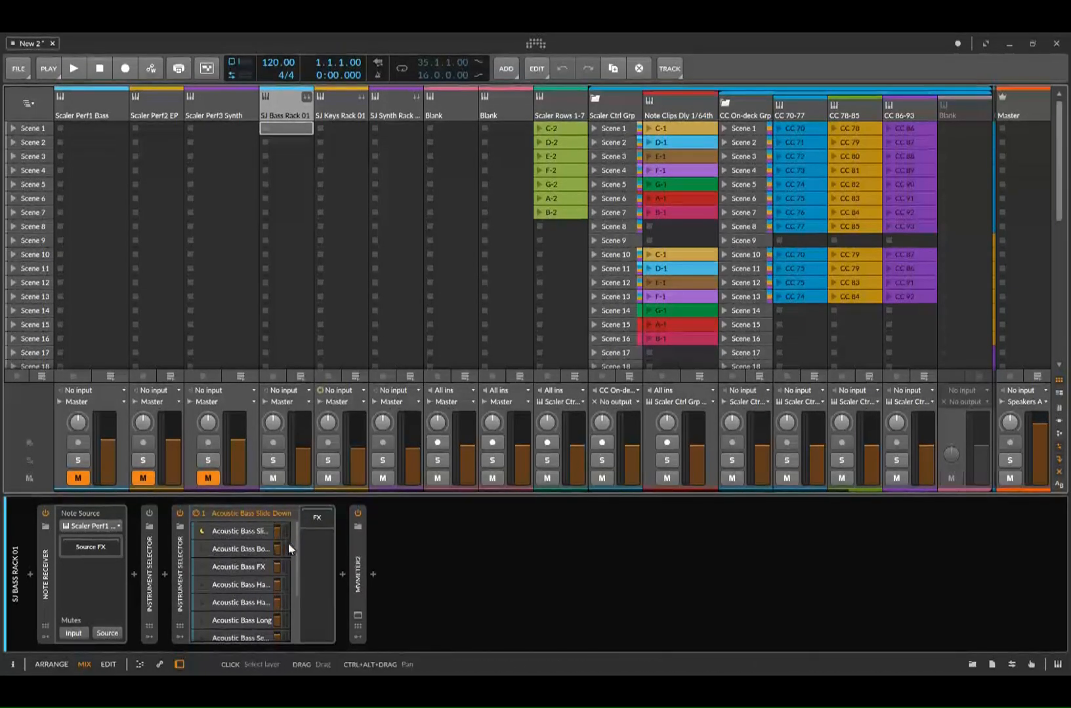
mouse_move(295, 543)
mouse_down()
mouse_move(289, 619)
mouse_move(298, 527)
mouse_up()
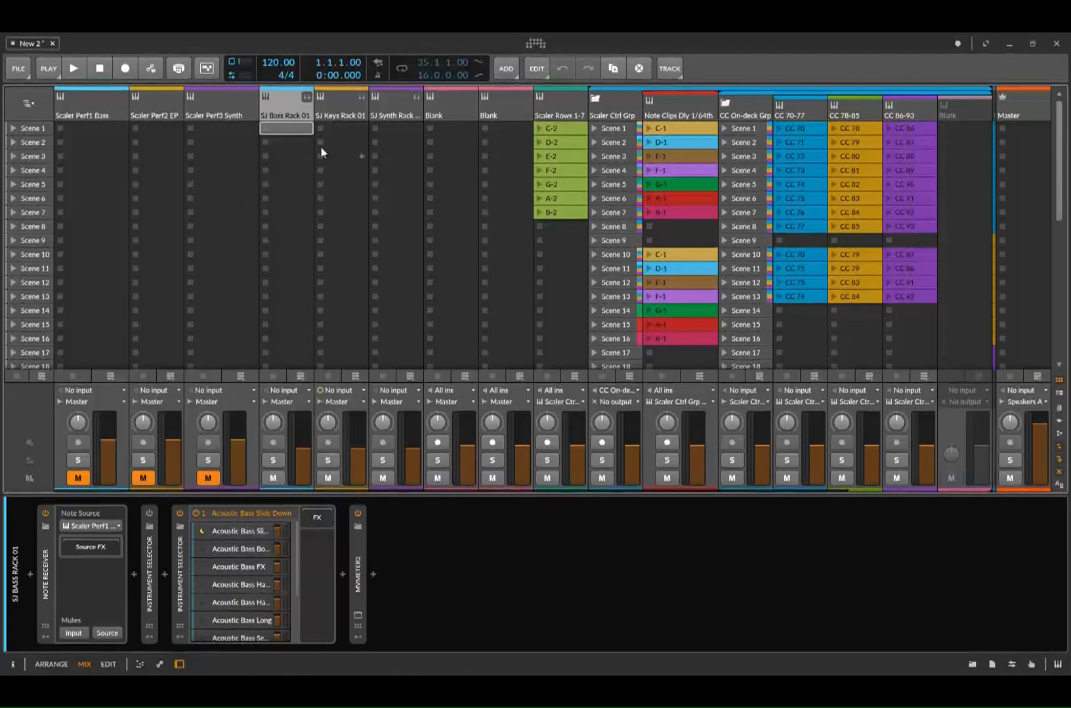
- Preview the Biopolymer, Chemical Brother, Chukot and Clear Water Bell layers in SJ Keys Rack 01's second Instrument Selector, and reactivate Bellorgan
click(339, 117)
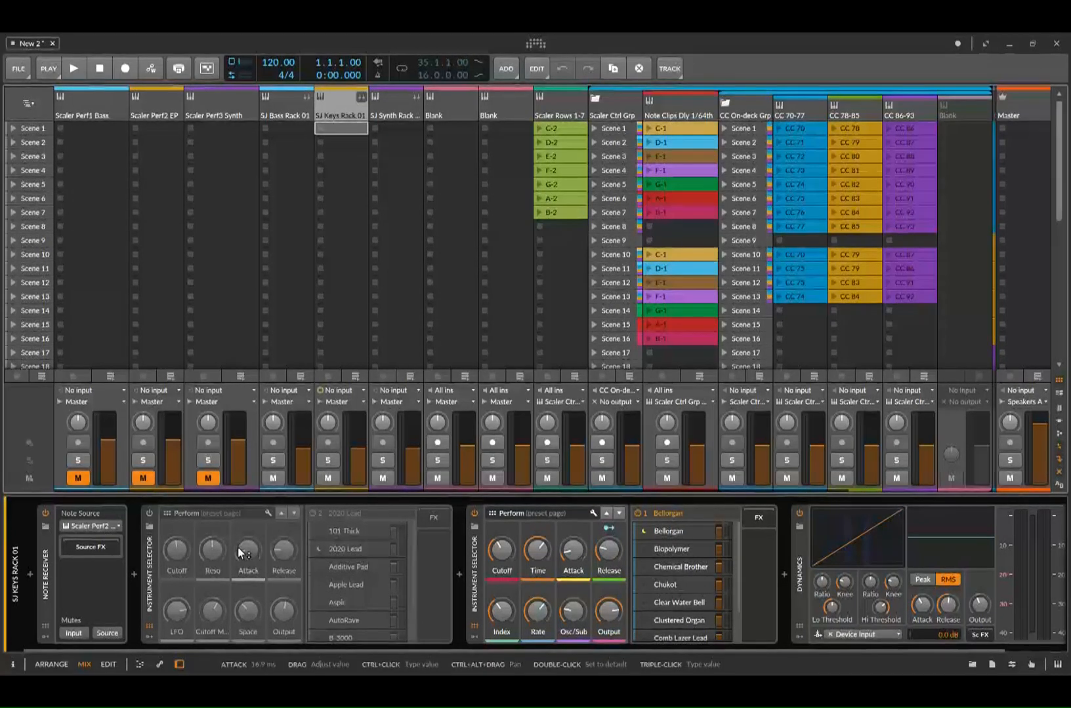
click(741, 549)
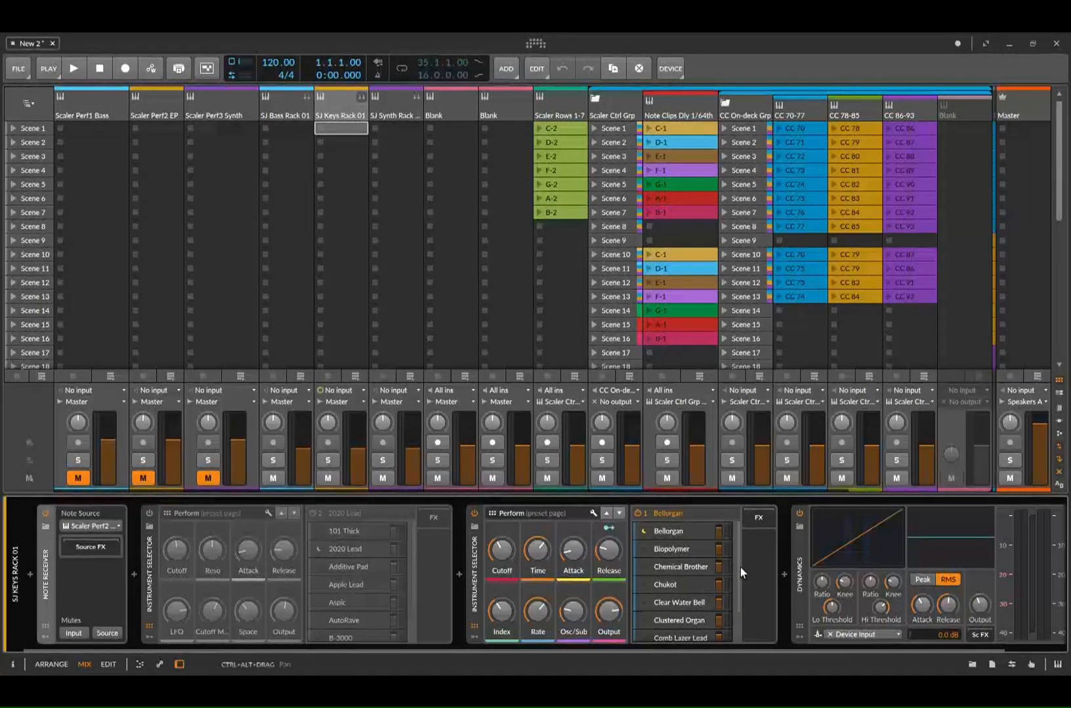
click(640, 551)
click(640, 567)
click(642, 578)
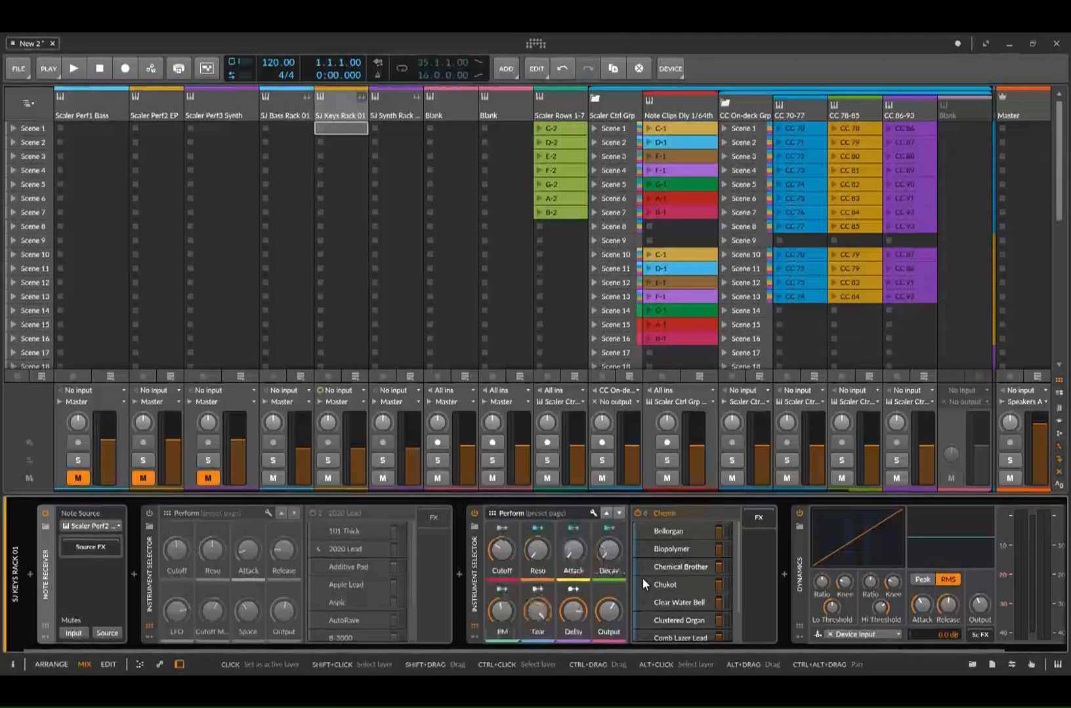
click(643, 601)
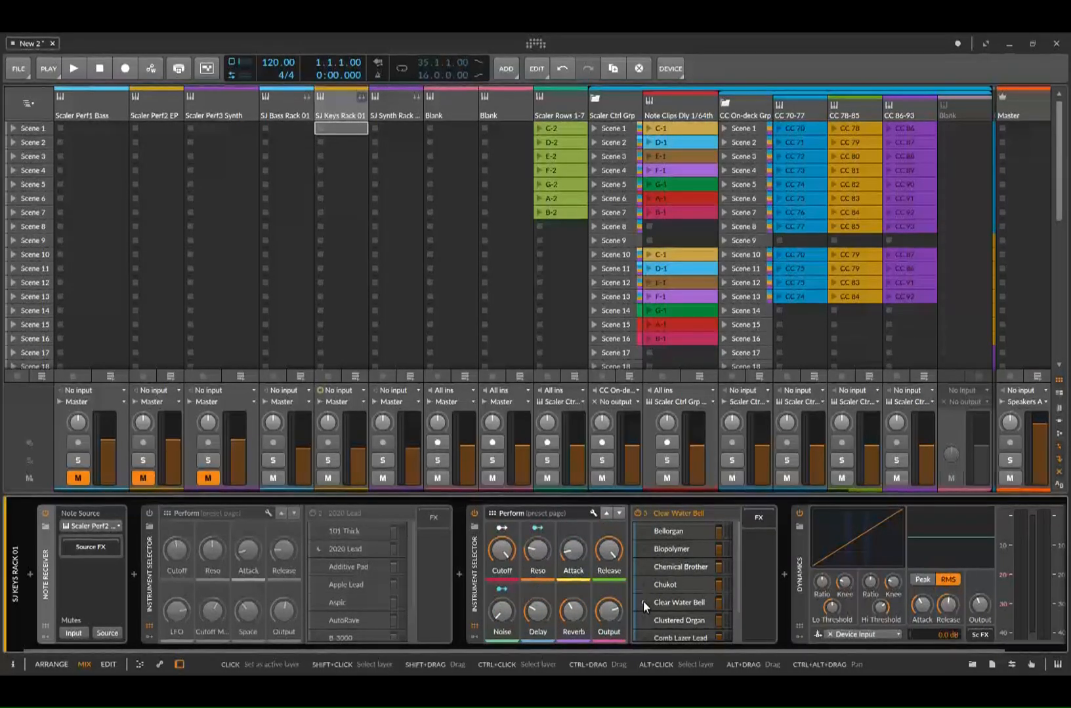
click(642, 531)
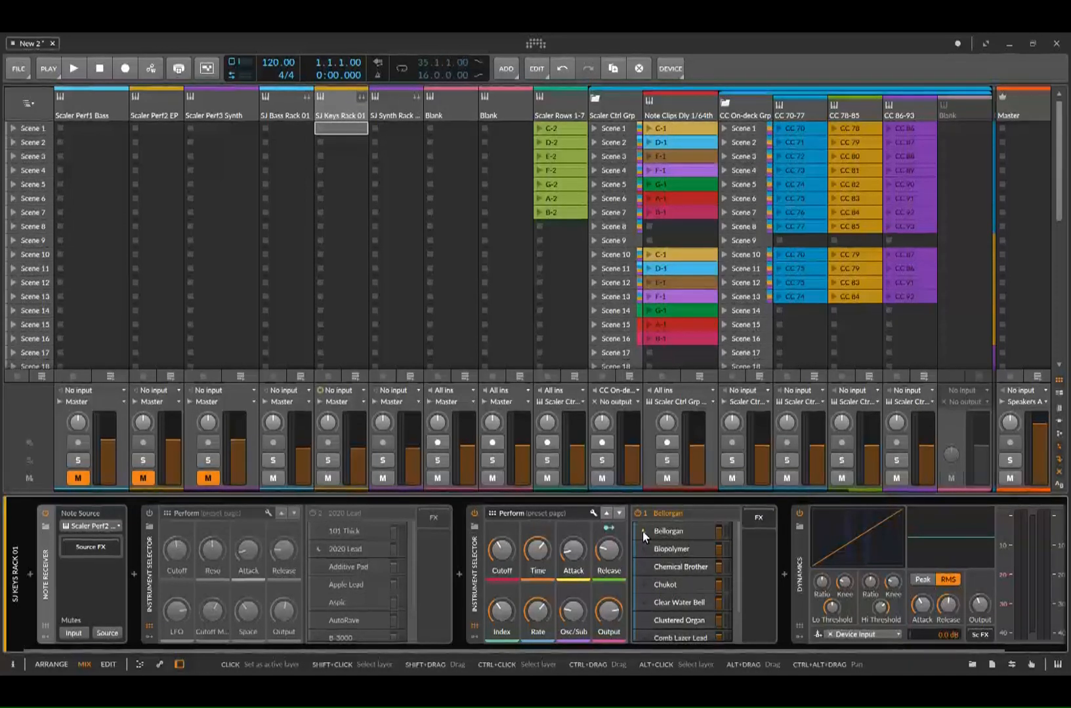
- Look through the GriDX presets in the GriDX7 instrument selector on the SJ Synth Rack track
click(387, 120)
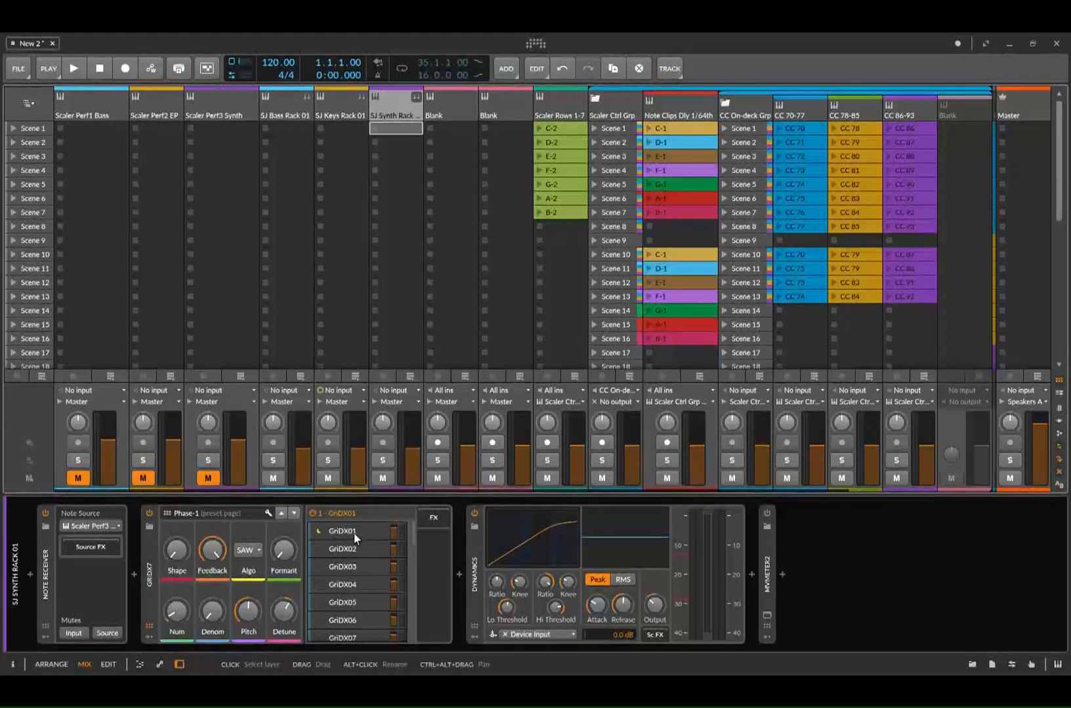
scroll(355, 535, down, 7)
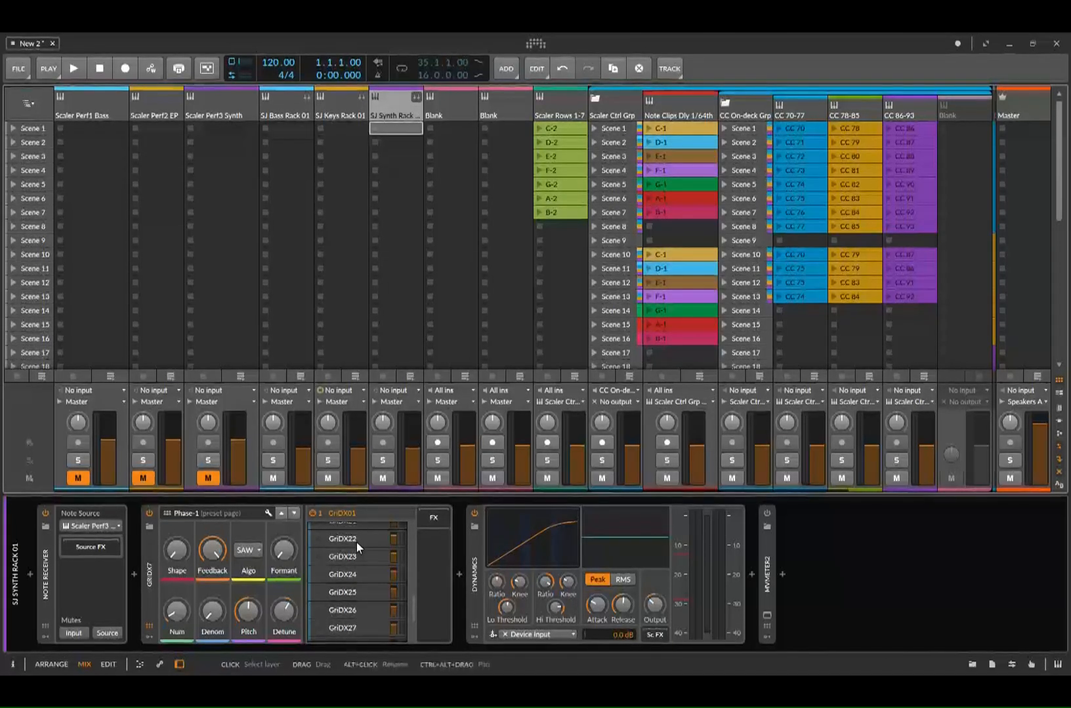
scroll(395, 582, up, 1)
scroll(395, 582, up, 6)
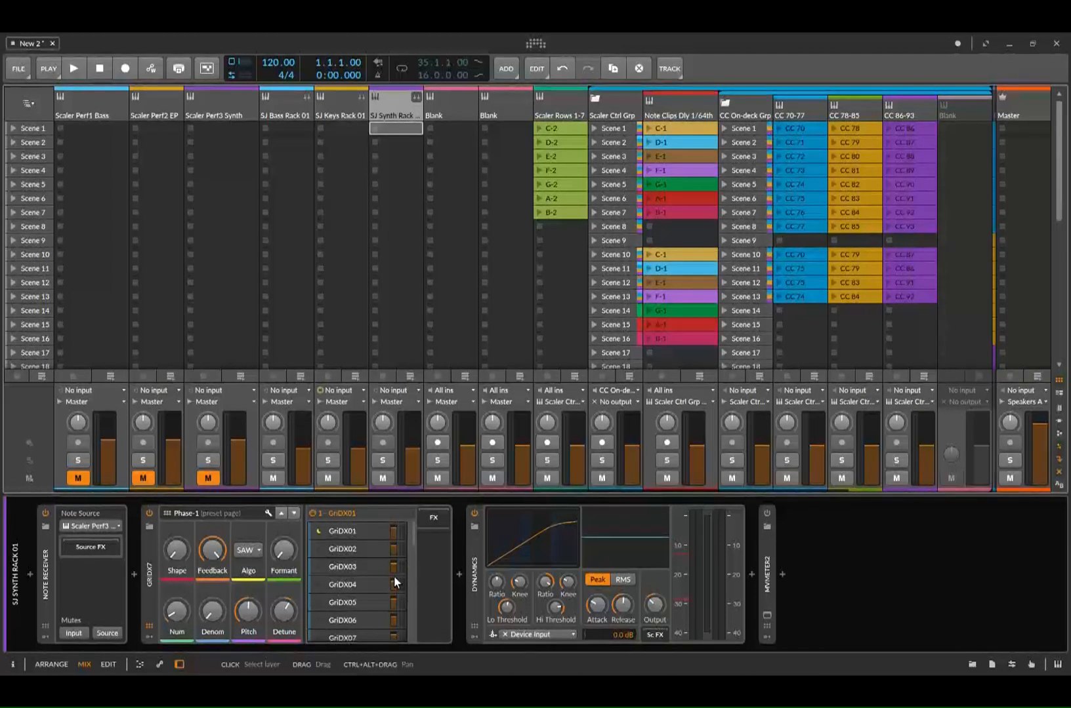